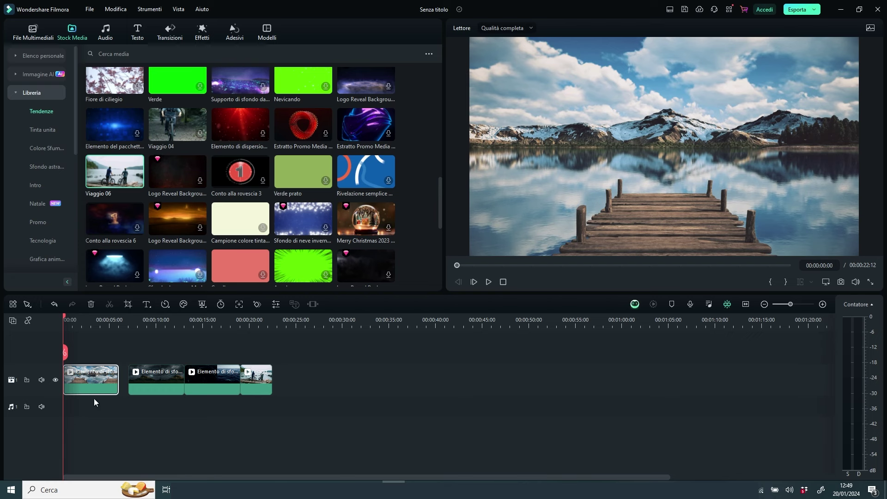
- Scale the first clip down to about 57.75 % and move it to about X -159.43, Y 40.73 px
{"action": "double_click", "coordinate": [96, 380]}
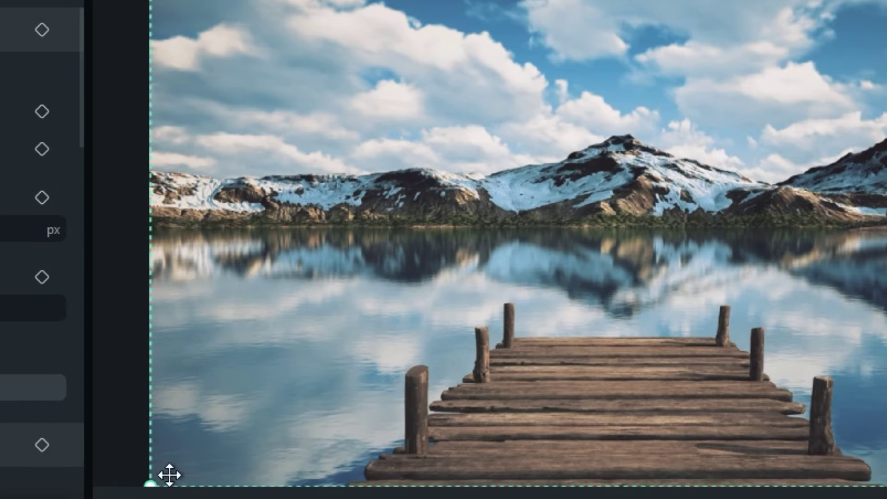
{"action": "left_click_drag", "start_coordinate": [150, 484], "coordinate": [356, 368]}
{"action": "left_click_drag", "start_coordinate": [362, 204], "coordinate": [520, 230]}
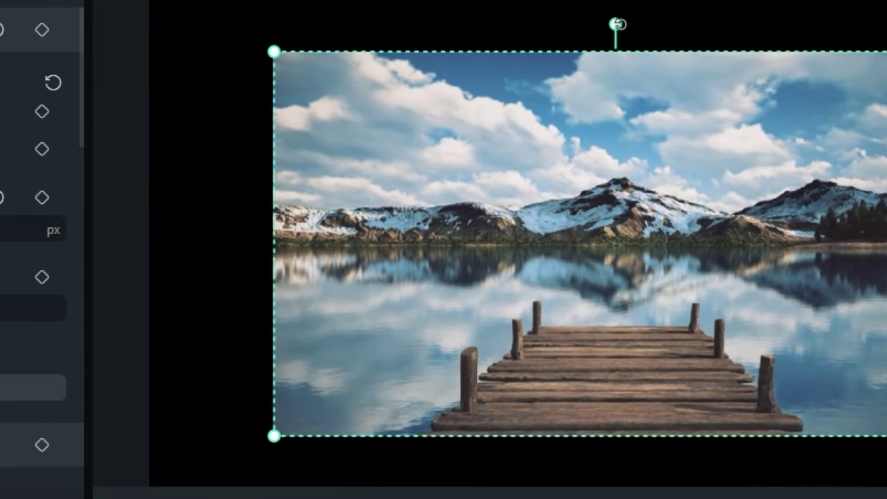
{"action": "left_click_drag", "start_coordinate": [803, 69], "coordinate": [803, 152]}
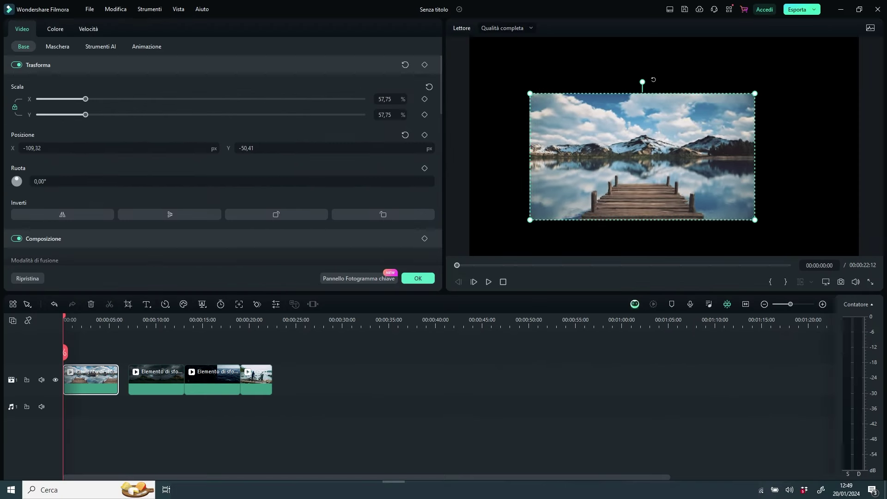
{"action": "mouse_move", "coordinate": [633, 81]}
{"action": "left_mouse_down"}
{"action": "mouse_move", "coordinate": [682, 101]}
{"action": "mouse_move", "coordinate": [617, 85]}
{"action": "mouse_move", "coordinate": [669, 91]}
{"action": "mouse_move", "coordinate": [614, 46]}
{"action": "mouse_move", "coordinate": [619, 65]}
{"action": "mouse_move", "coordinate": [631, 65]}
{"action": "left_mouse_up"}
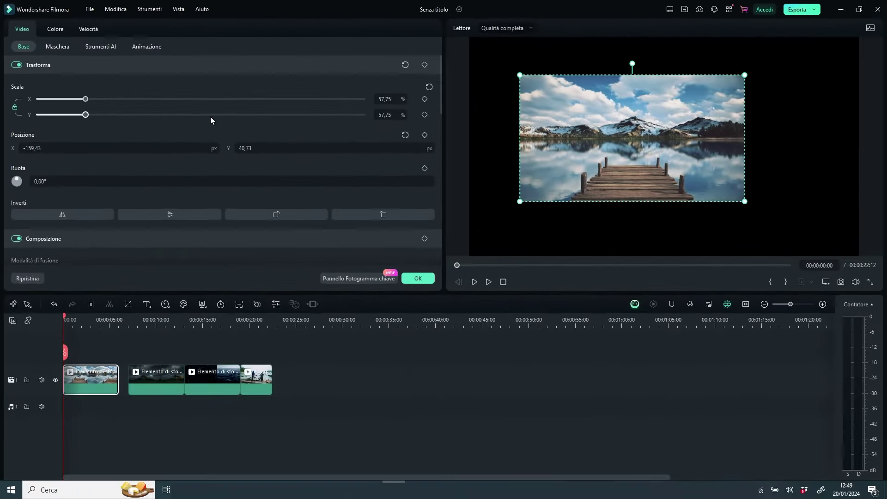
- Unlock the clip's scale ratio, stretch it across the frame width, and reset its transform values
{"action": "left_click", "coordinate": [16, 108]}
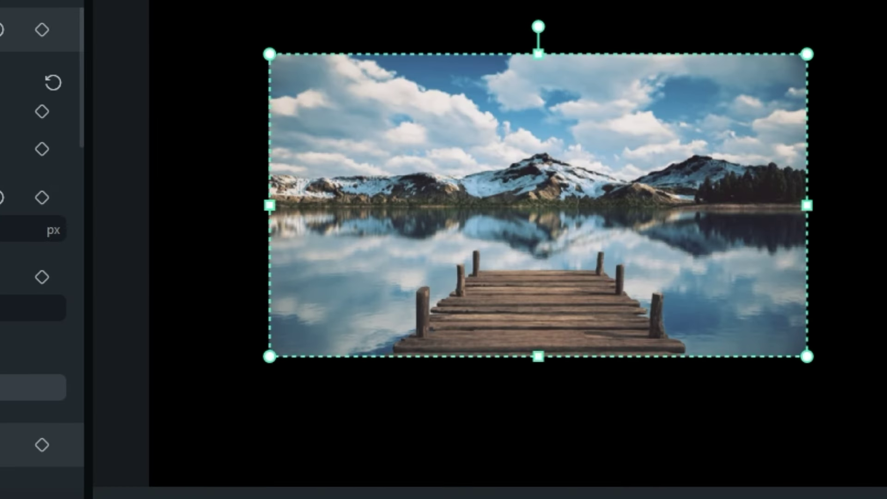
{"action": "left_click_drag", "start_coordinate": [807, 205], "coordinate": [886, 205]}
{"action": "left_click_drag", "start_coordinate": [269, 205], "coordinate": [158, 251]}
{"action": "left_click_drag", "start_coordinate": [567, 356], "coordinate": [513, 140]}
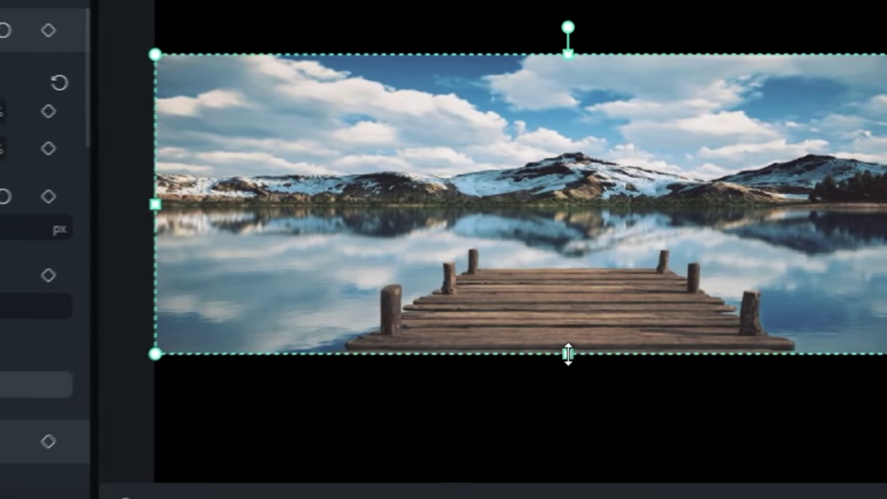
{"action": "left_click", "coordinate": [405, 65]}
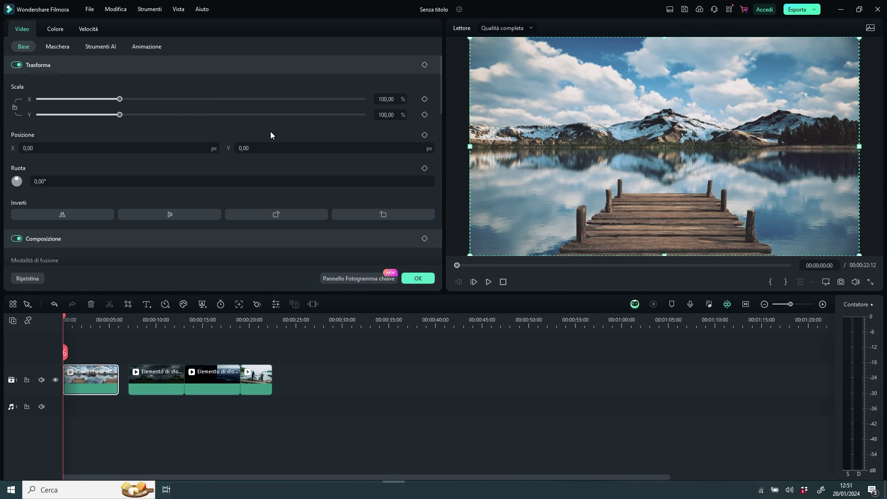
- Add the title "Effetto animato Karaoke" above the first clip and open its properties
{"action": "left_click", "coordinate": [152, 301]}
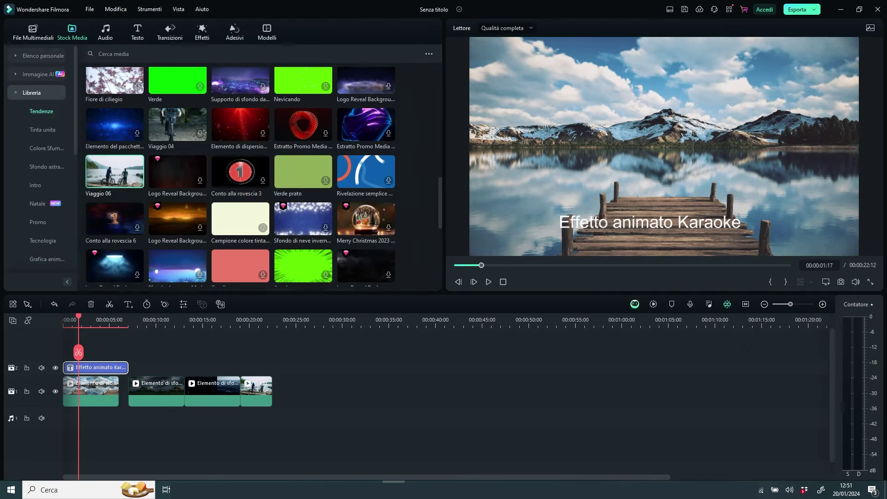
{"action": "left_click", "coordinate": [822, 305]}
{"action": "left_click", "coordinate": [821, 304]}
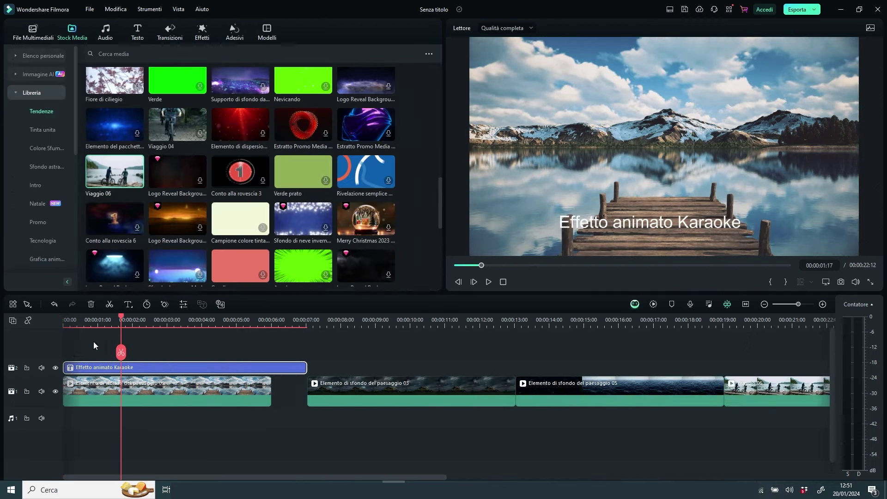
{"action": "left_click", "coordinate": [653, 224]}
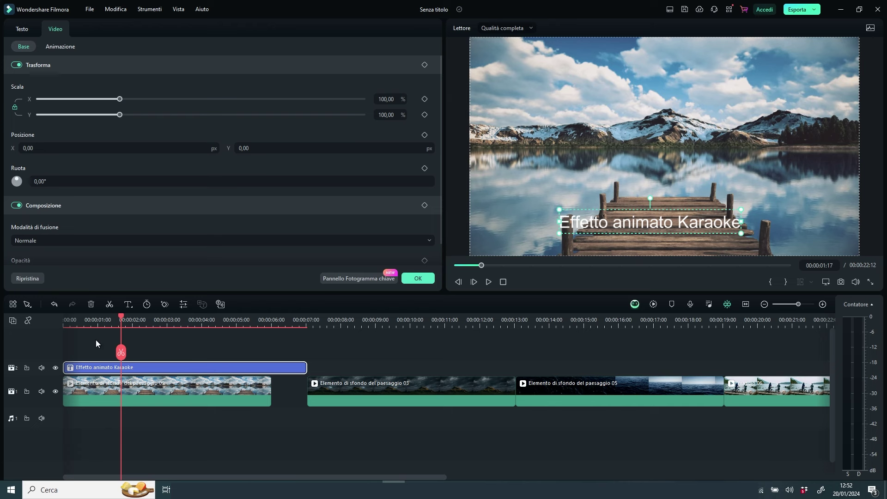
- Duplicate the "Effetto animato Karaoke" title onto the track directly above it
{"action": "right_click", "coordinate": [258, 365]}
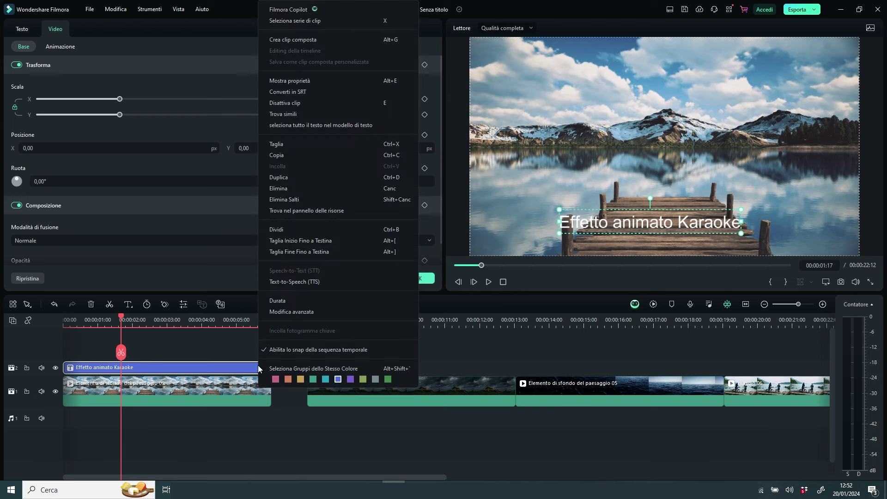
{"action": "left_click", "coordinate": [215, 366]}
{"action": "key", "text": "ctrl+d"}
{"action": "left_click_drag", "start_coordinate": [265, 172], "coordinate": [422, 174]}
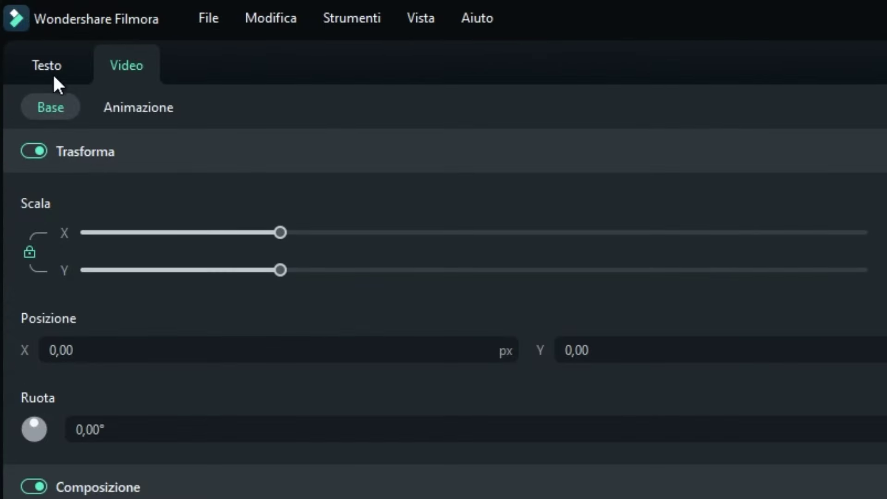
- Apply the yellow text preset and the "Apparire" entrance animation to the upper title, and preview it
{"action": "left_click", "coordinate": [53, 77]}
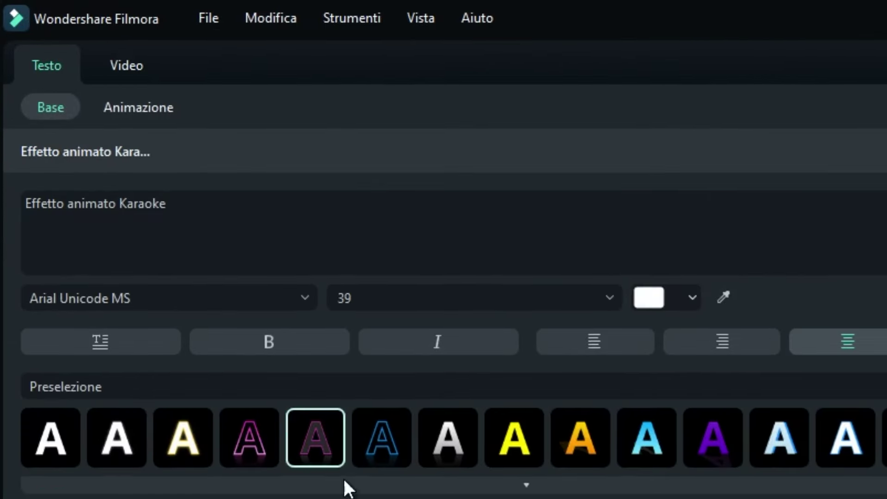
{"action": "left_click", "coordinate": [511, 444]}
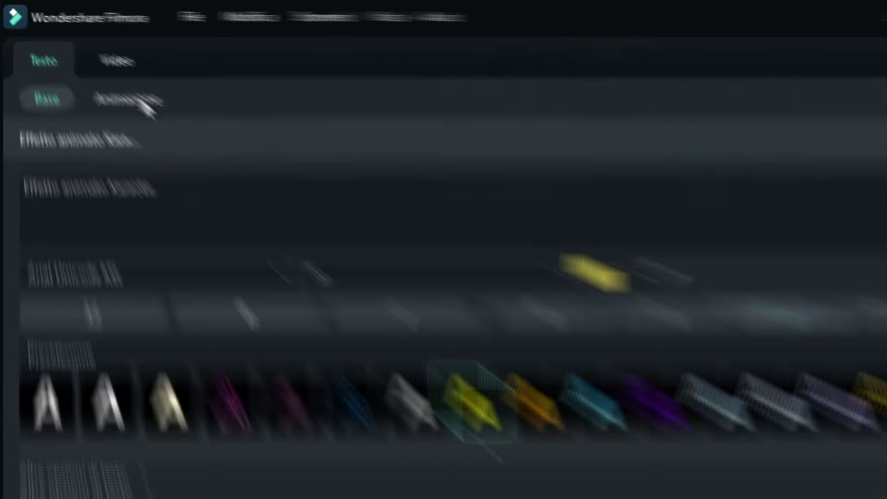
{"action": "left_click", "coordinate": [67, 46]}
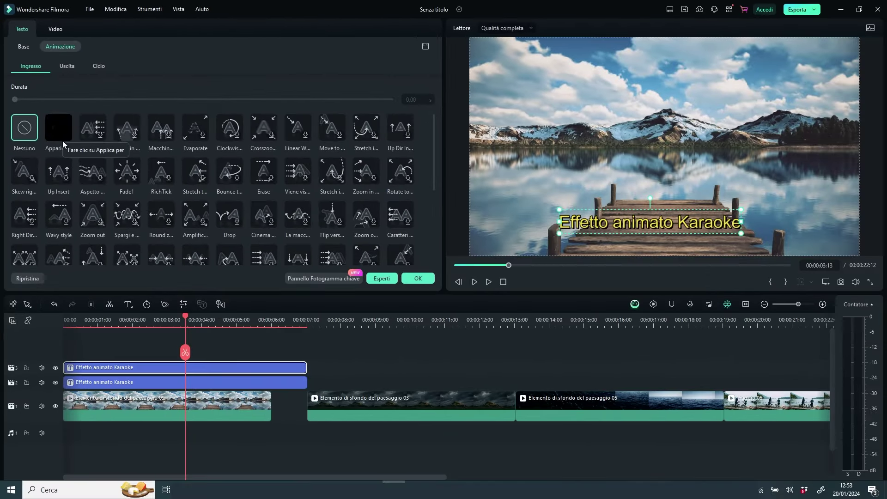
{"action": "left_click", "coordinate": [62, 134]}
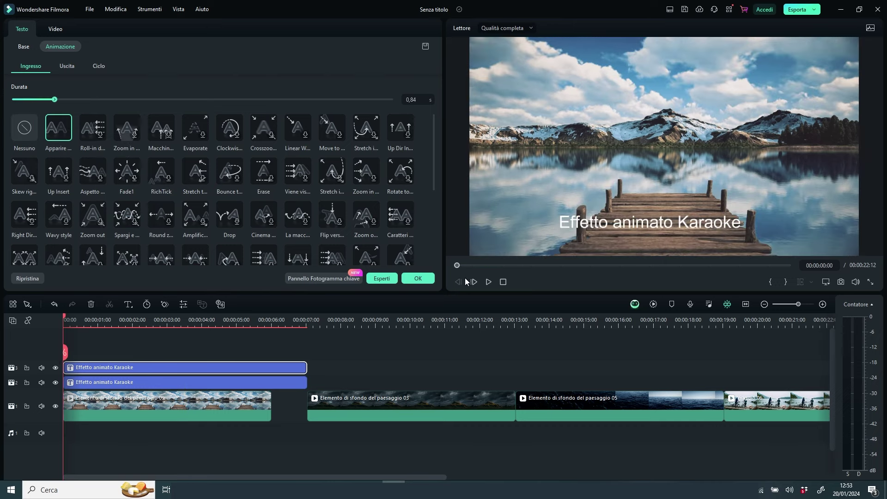
{"action": "left_click", "coordinate": [487, 283]}
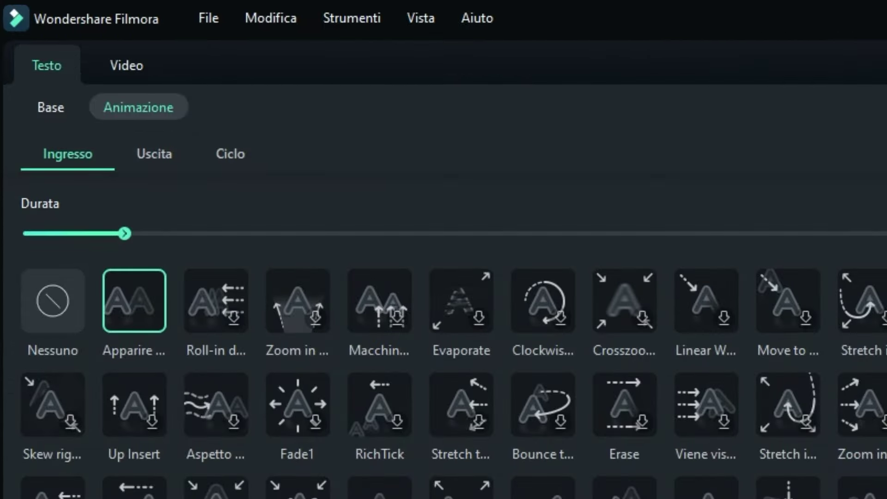
- Lengthen the title's entrance animation to about 5.48 s and return the playhead to the start
{"action": "left_click_drag", "start_coordinate": [124, 234], "coordinate": [540, 233]}
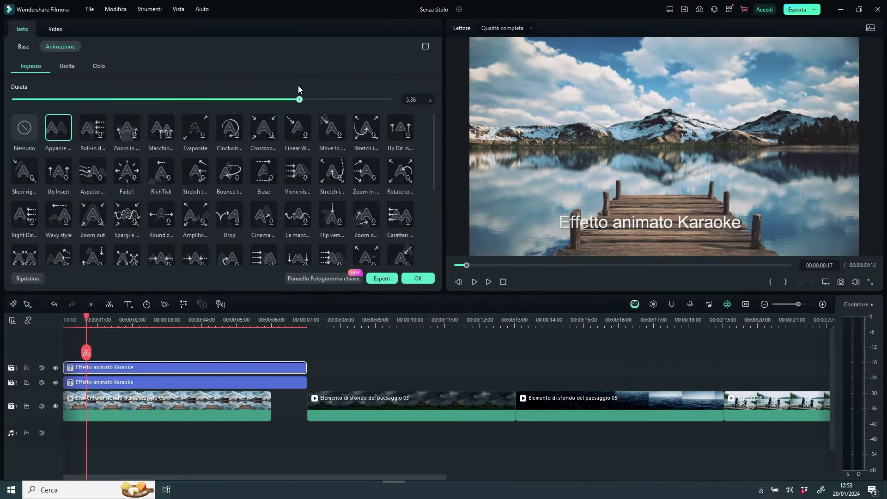
{"action": "left_click_drag", "start_coordinate": [295, 86], "coordinate": [306, 87]}
{"action": "left_click_drag", "start_coordinate": [88, 319], "coordinate": [64, 319]}
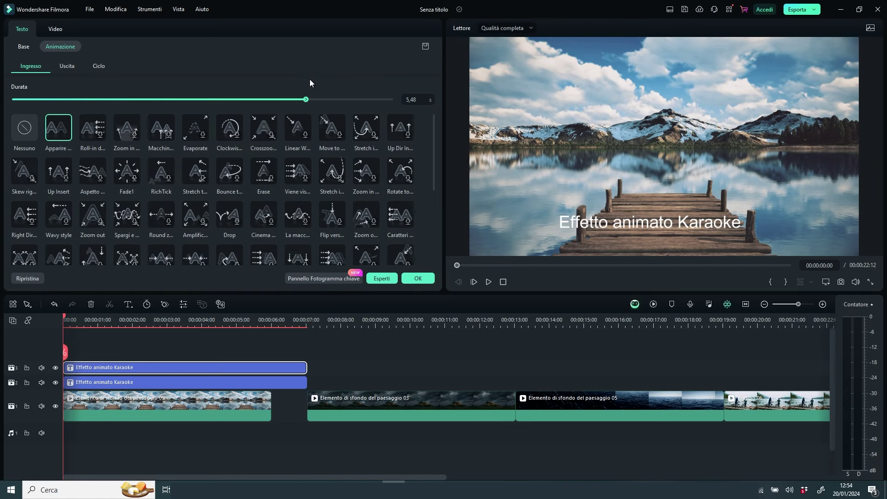
- Place the two "Effetto animato Karaoke" titles end to end on the same track and select both
{"action": "left_click_drag", "start_coordinate": [277, 367], "coordinate": [277, 382]}
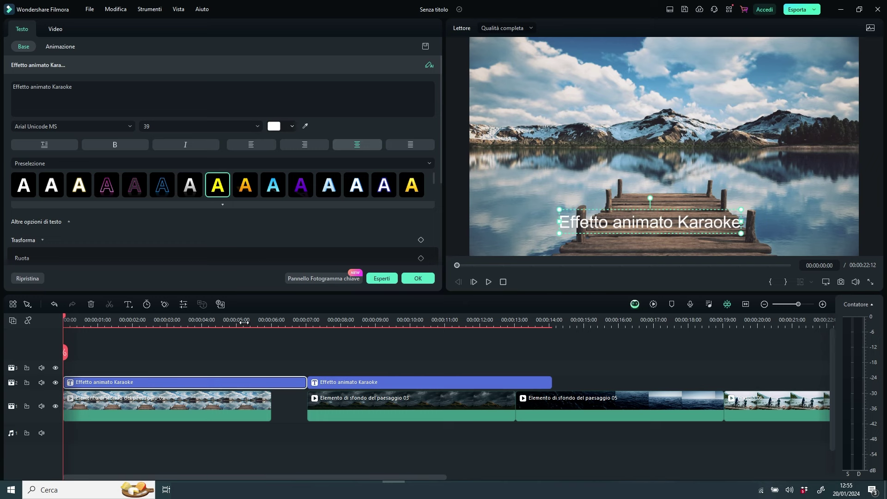
{"action": "left_click_drag", "start_coordinate": [244, 322], "coordinate": [371, 337]}
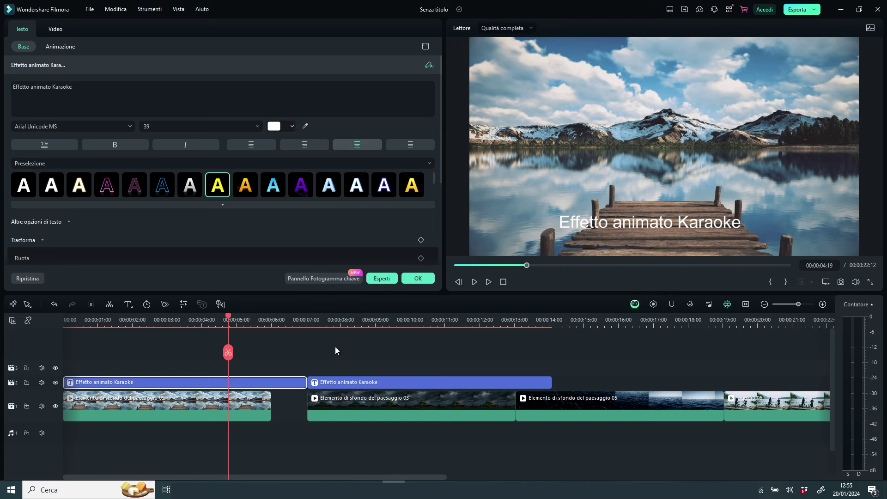
{"action": "left_click_drag", "start_coordinate": [523, 348], "coordinate": [275, 373]}
{"action": "left_click_drag", "start_coordinate": [363, 351], "coordinate": [283, 381]}
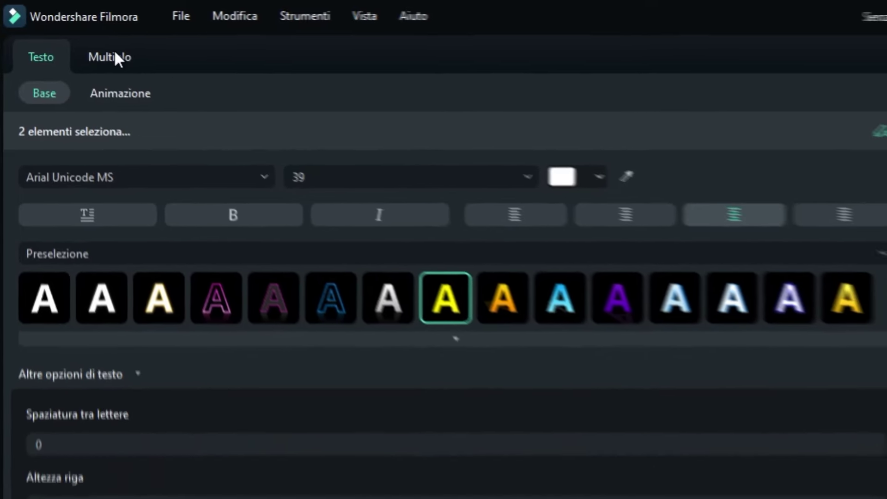
- Apply the purple text preset to both selected titles and check it on the second title
{"action": "left_click", "coordinate": [131, 65]}
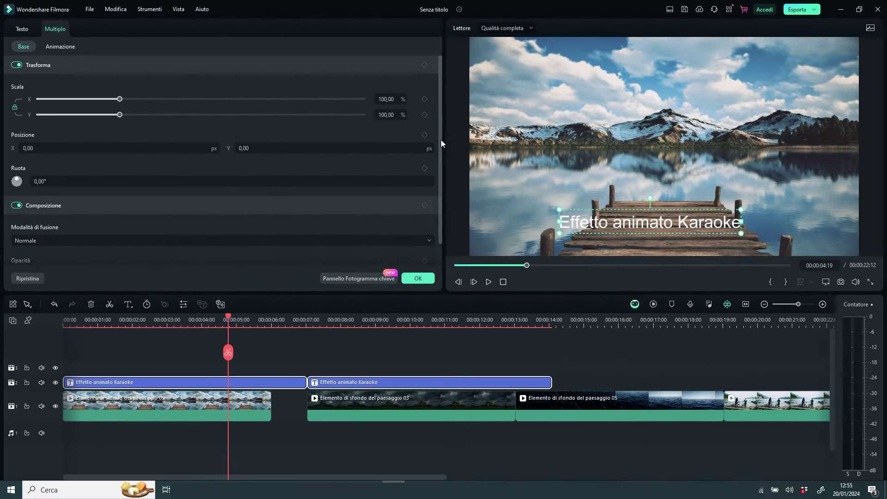
{"action": "left_click_drag", "start_coordinate": [441, 139], "coordinate": [446, 191]}
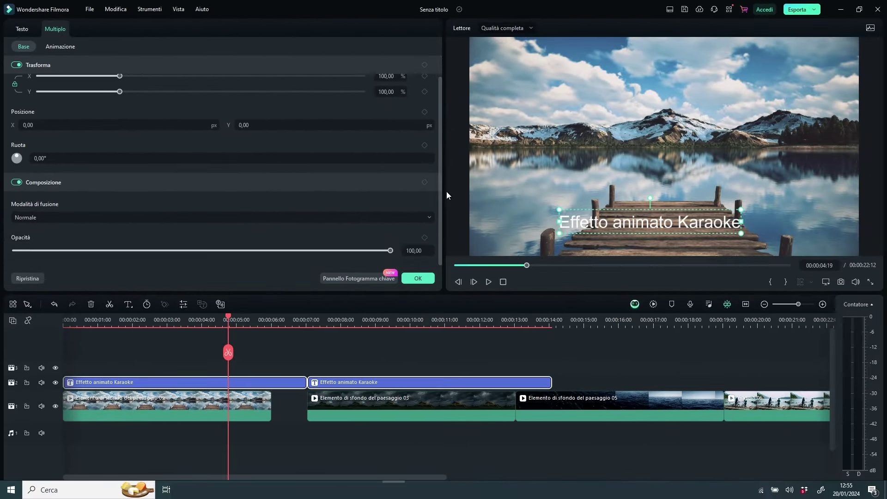
{"action": "left_click", "coordinate": [50, 48]}
{"action": "left_click", "coordinate": [29, 47]}
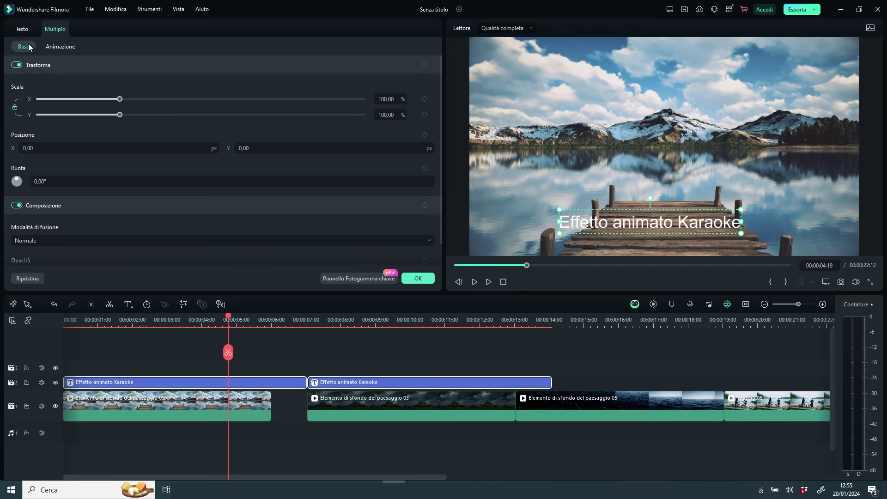
{"action": "left_click", "coordinate": [22, 29]}
{"action": "left_click", "coordinate": [301, 146]}
{"action": "left_click_drag", "start_coordinate": [289, 345], "coordinate": [378, 384]}
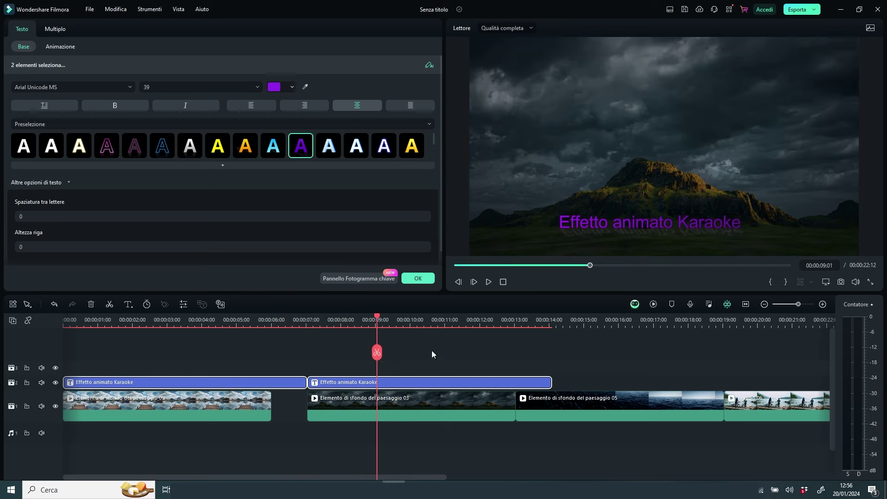
- Apply the orange text preset to both selected titles and set their scale to 97 %
{"action": "left_click", "coordinate": [246, 146]}
{"action": "left_click", "coordinate": [55, 28]}
{"action": "left_click_drag", "start_coordinate": [119, 99], "coordinate": [117, 101]}
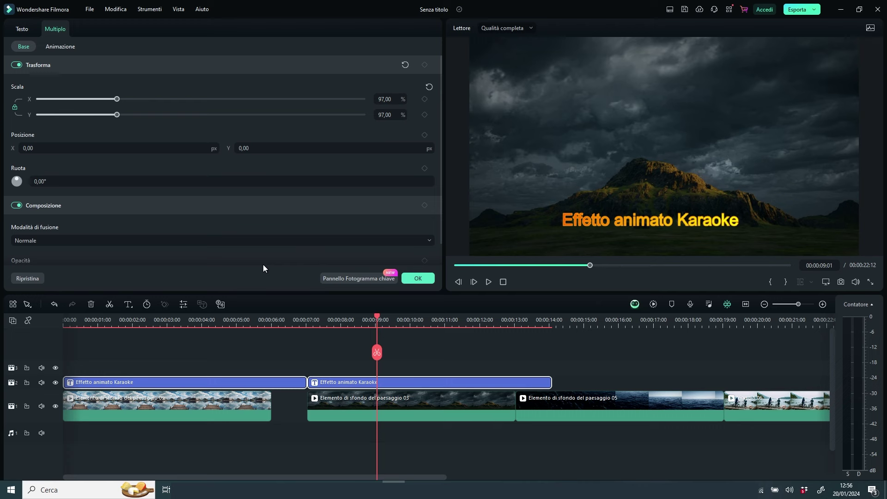
- Place the playhead on the last clip, deselect the titles, and search the effects library for "blur"
{"action": "scroll", "coordinate": [563, 459], "scroll_direction": "right", "scroll_amount": 5}
{"action": "left_click", "coordinate": [463, 330]}
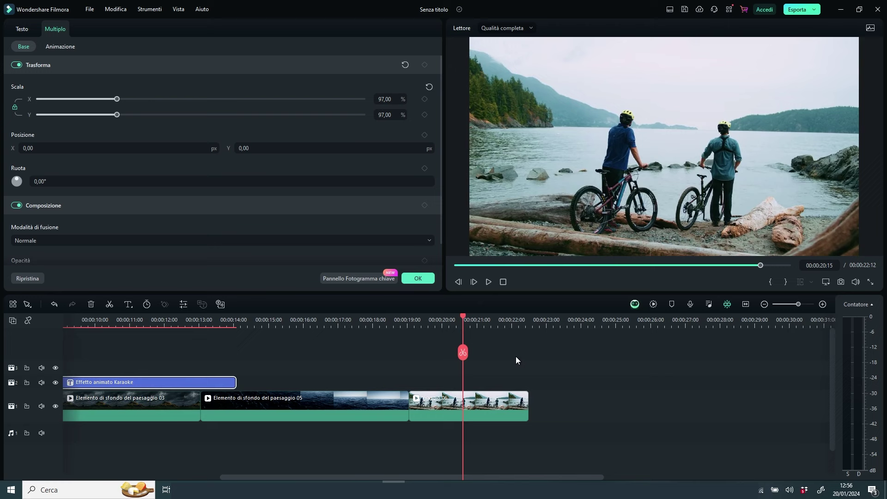
{"action": "left_click", "coordinate": [502, 365]}
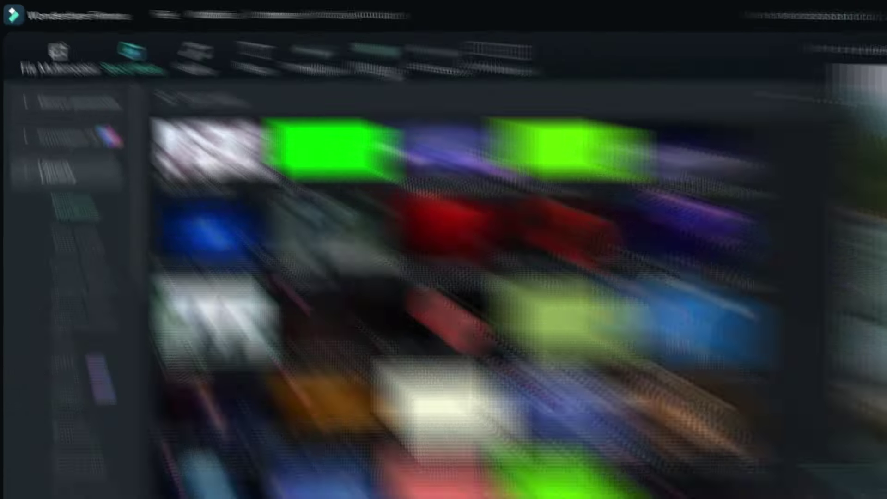
{"action": "left_click", "coordinate": [375, 68]}
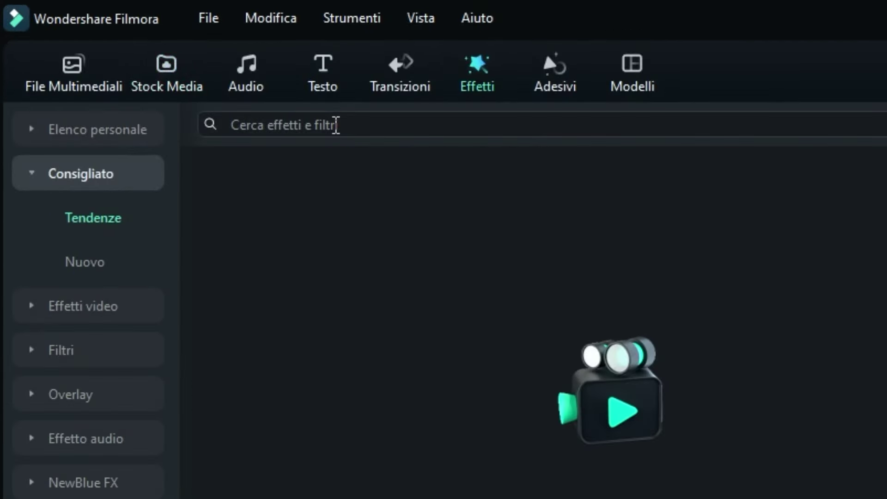
{"action": "left_click", "coordinate": [264, 99]}
{"action": "type", "text": "blue"}
{"action": "key", "text": "BackSpace"}
{"action": "type", "text": "r"}
{"action": "key", "text": "Return"}
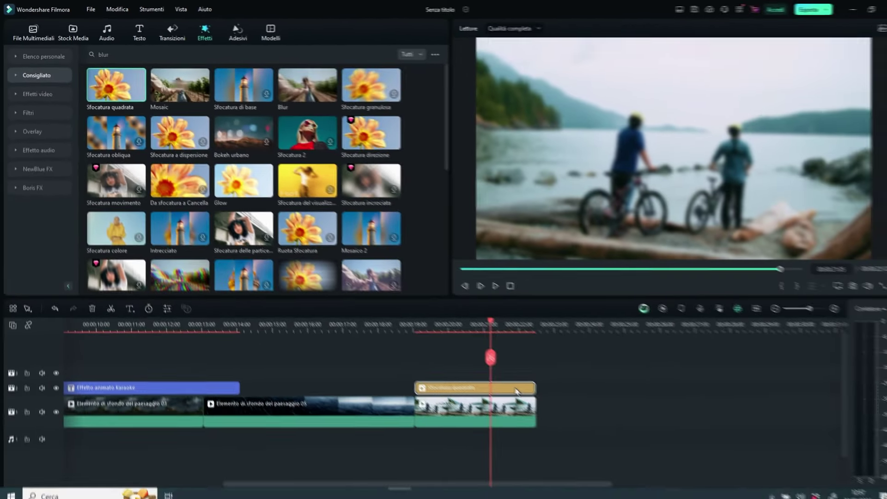
- Try the Sfocatura quadrata effect as a separate clip above the last clip and delete it
{"action": "double_click", "coordinate": [611, 461]}
{"action": "key", "text": "Delete"}
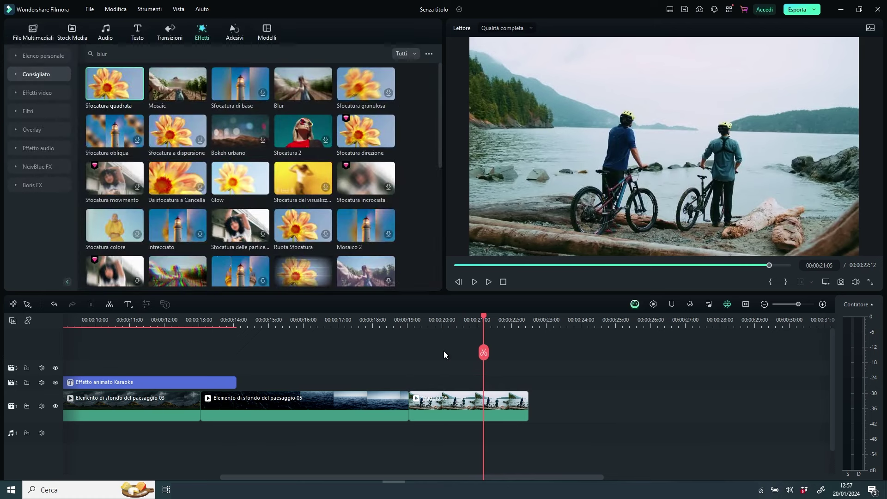
- Duplicate the Viaggio 06 clip onto the track above and apply the Sfocatura quadrata effect to the copy
{"action": "left_click", "coordinate": [453, 409]}
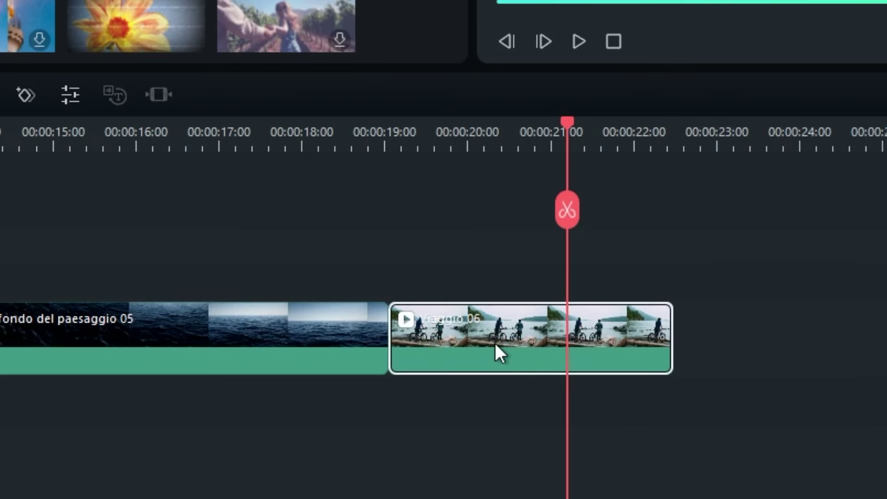
{"action": "key", "text": "ctrl+d"}
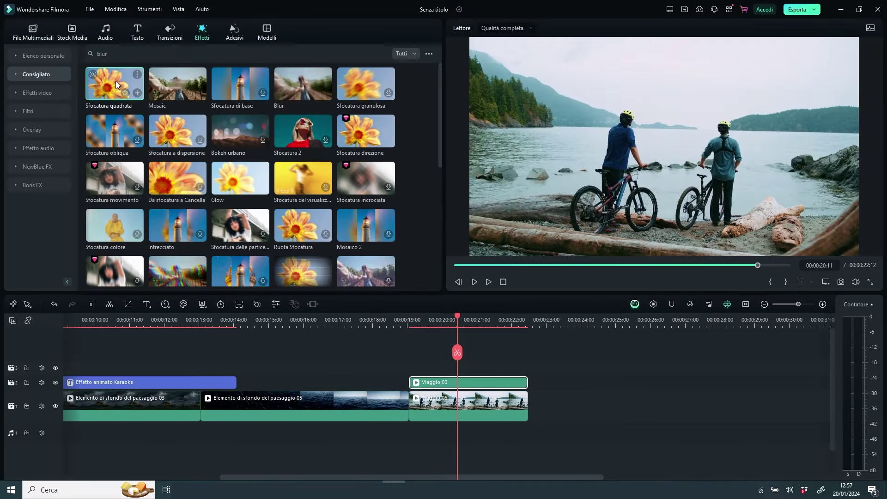
{"action": "left_click_drag", "start_coordinate": [116, 84], "coordinate": [456, 378]}
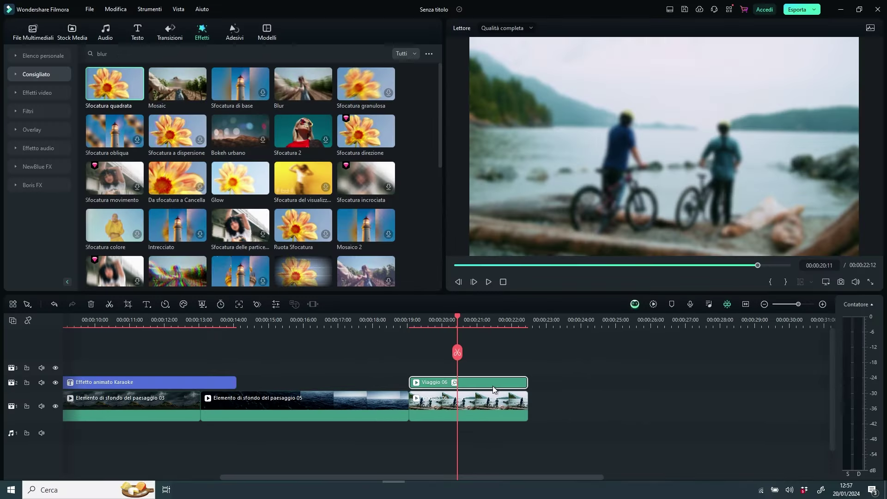
- Add a Cerchio mask to the duplicated Viaggio 06 clip and scale it to 104,38 %
{"action": "double_click", "coordinate": [588, 282]}
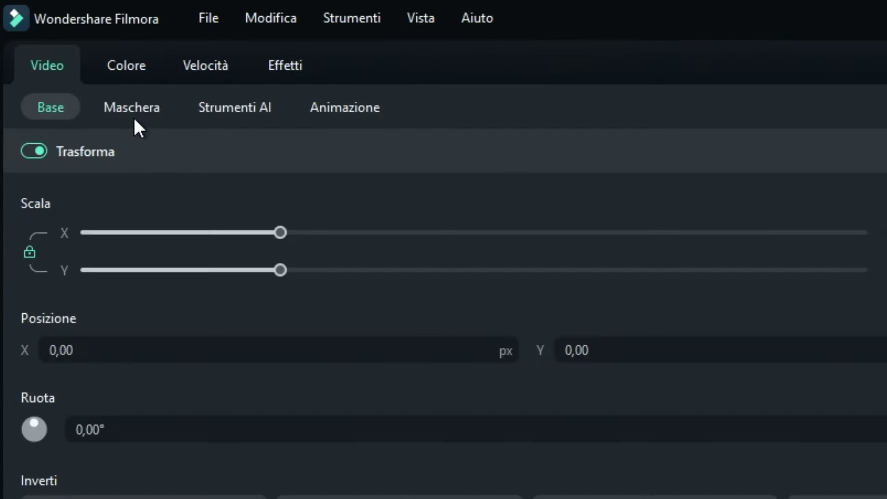
{"action": "left_click", "coordinate": [59, 48]}
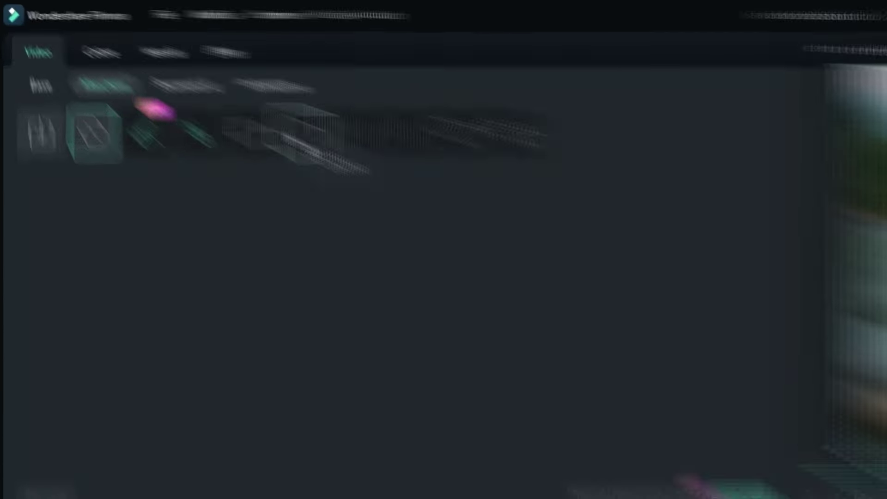
{"action": "left_click", "coordinate": [159, 74]}
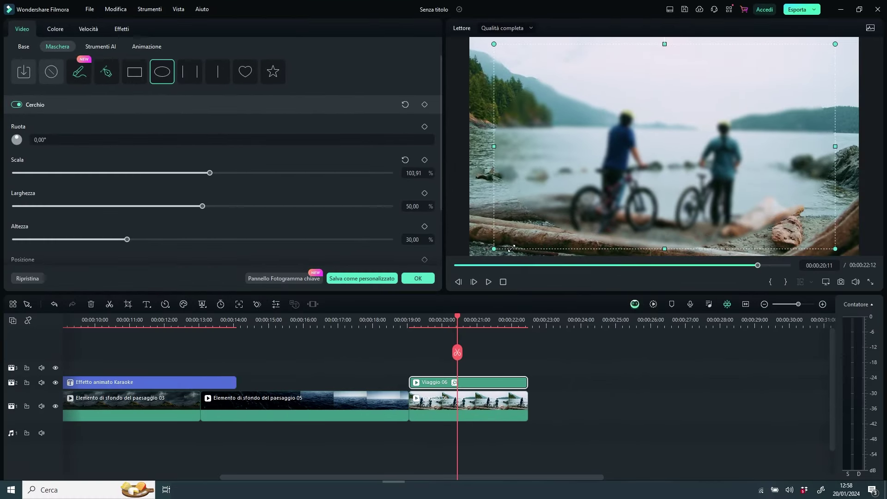
{"action": "left_click_drag", "start_coordinate": [512, 248], "coordinate": [507, 252]}
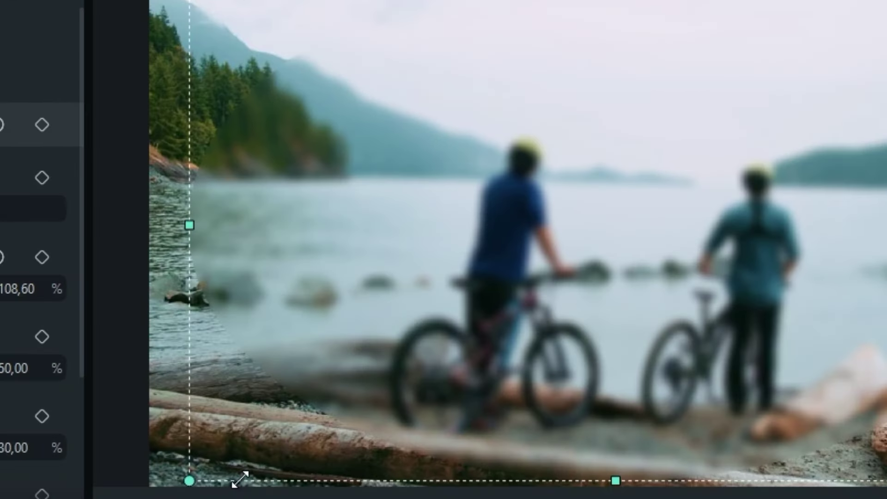
{"action": "left_click_drag", "start_coordinate": [239, 479], "coordinate": [248, 469]}
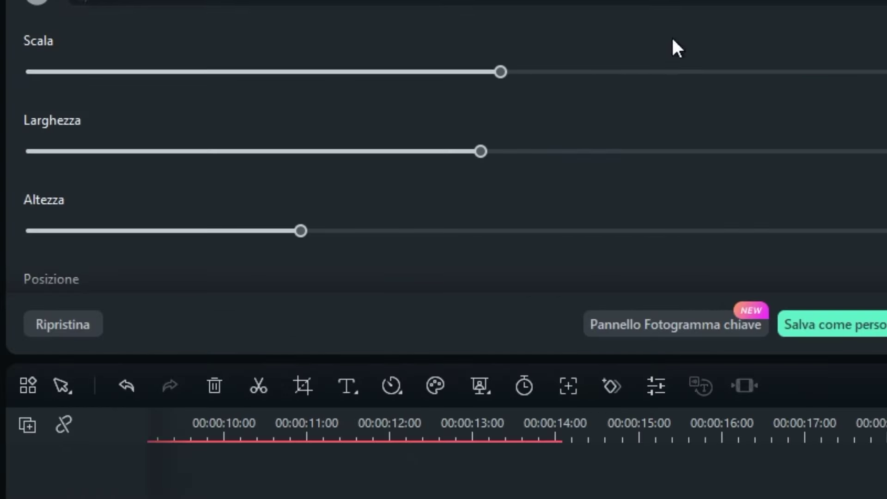
- Invert the circle mask and raise its Sfocatura value to soften the edge
{"action": "scroll", "coordinate": [444, 185], "scroll_direction": "down", "scroll_amount": 4}
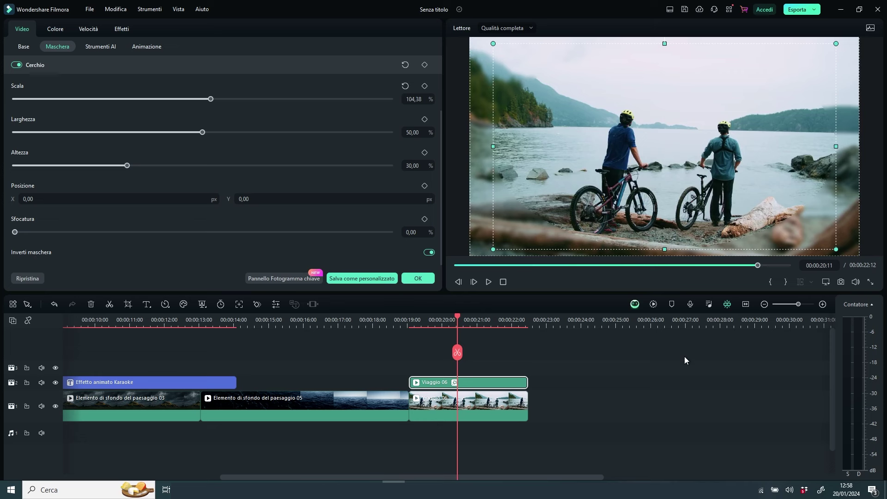
{"action": "mouse_move", "coordinate": [442, 194]}
{"action": "left_mouse_down"}
{"action": "mouse_move", "coordinate": [434, 180]}
{"action": "mouse_move", "coordinate": [440, 209]}
{"action": "left_mouse_up"}
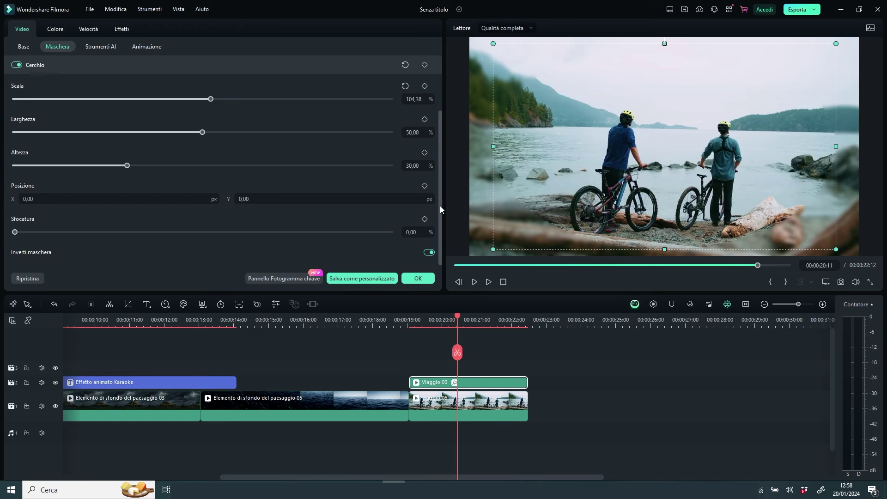
{"action": "mouse_move", "coordinate": [19, 236]}
{"action": "left_mouse_down"}
{"action": "mouse_move", "coordinate": [166, 244]}
{"action": "mouse_move", "coordinate": [14, 244]}
{"action": "left_mouse_up"}
{"action": "left_click_drag", "start_coordinate": [14, 244], "coordinate": [88, 244]}
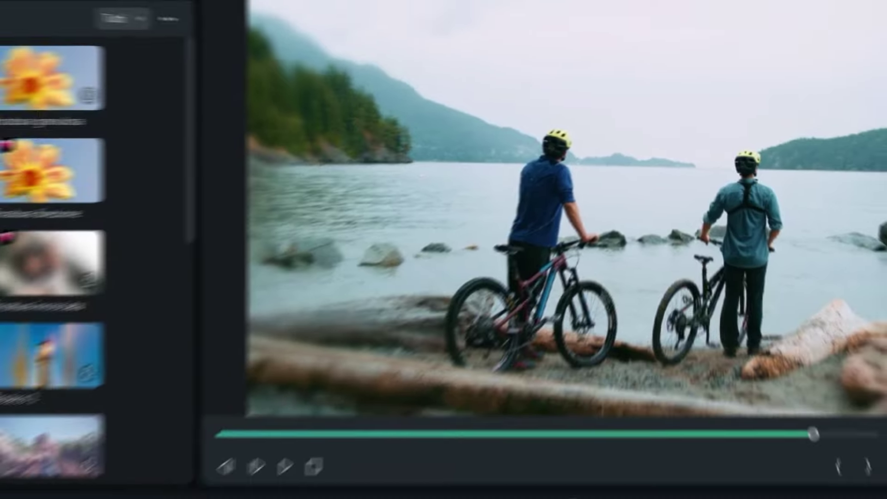
- Shrink the circle mask around the two cyclists in the preview, deselect the clip, and check the blur at 00:00:21:06
{"action": "left_click", "coordinate": [544, 211]}
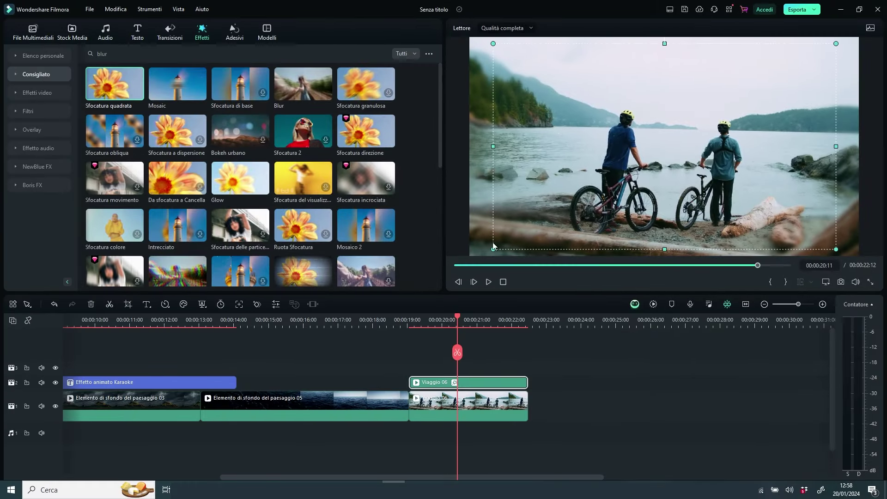
{"action": "left_click_drag", "start_coordinate": [493, 249], "coordinate": [531, 222]}
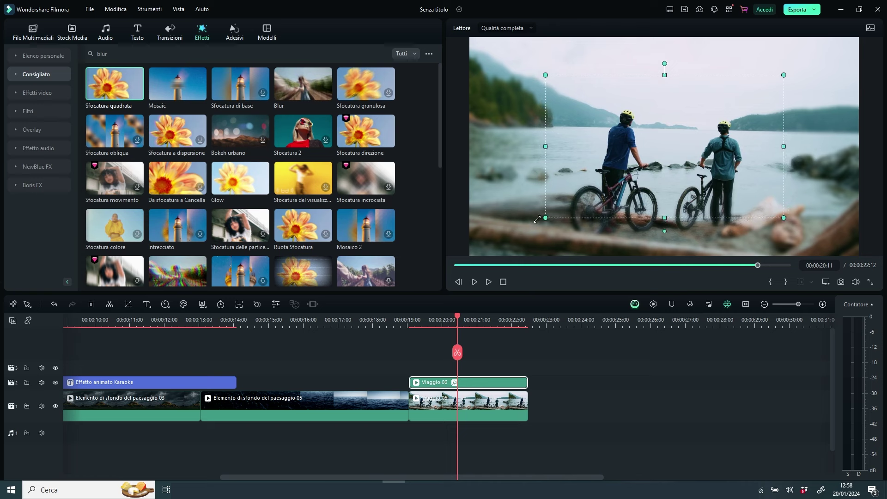
{"action": "left_click", "coordinate": [596, 386]}
{"action": "left_click_drag", "start_coordinate": [456, 320], "coordinate": [484, 344]}
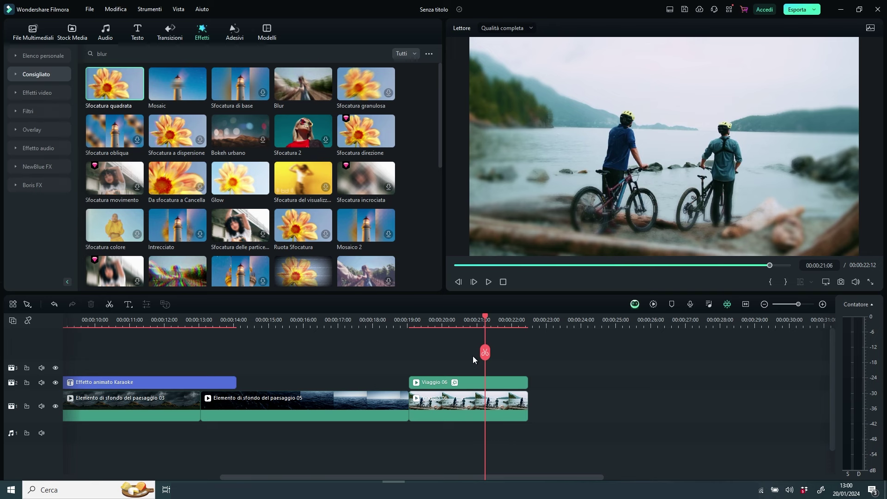
- Import the image "[VIDEO] 27 - La Grammatica della Regia" and place it on the first video track after the Viaggio 06 clip
{"action": "left_click", "coordinate": [591, 319]}
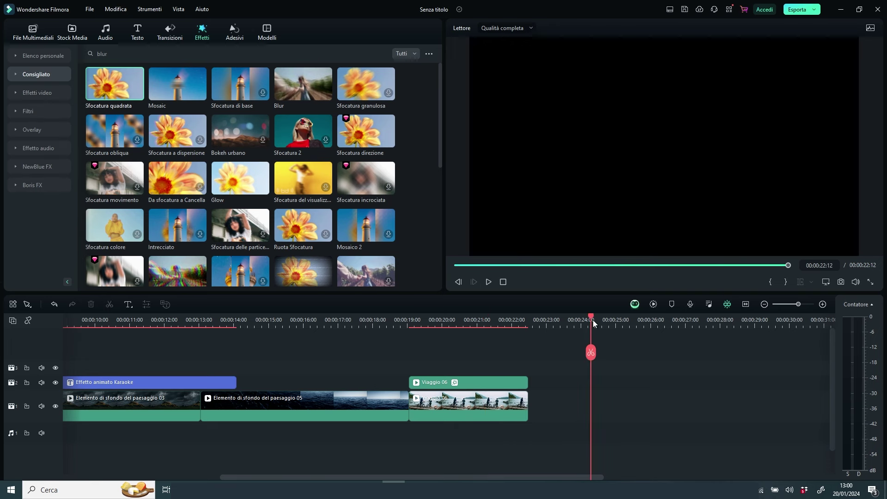
{"action": "left_click", "coordinate": [37, 32]}
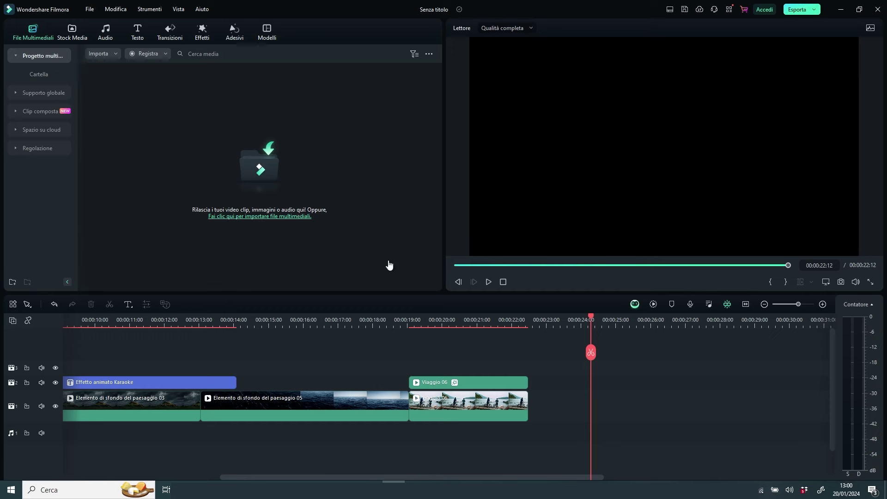
{"action": "left_click_drag", "start_coordinate": [201, 106], "coordinate": [561, 403]}
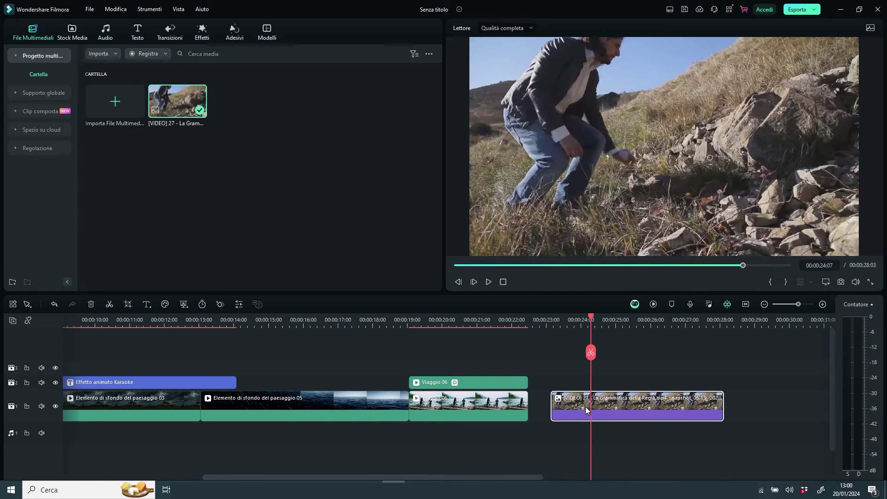
- Enlarge the new image in the preview and reposition it to frame the crouching man and the rocks
{"action": "double_click", "coordinate": [628, 409]}
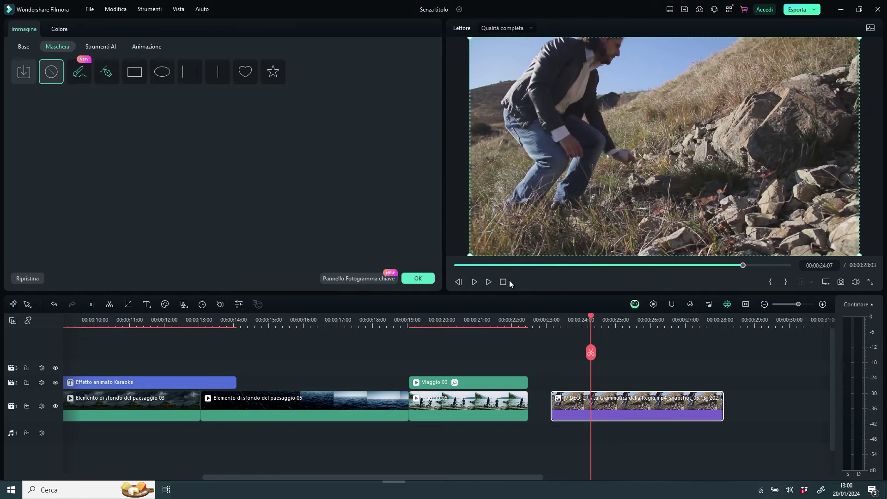
{"action": "left_click_drag", "start_coordinate": [468, 253], "coordinate": [178, 3]}
{"action": "left_click_drag", "start_coordinate": [643, 155], "coordinate": [567, 64]}
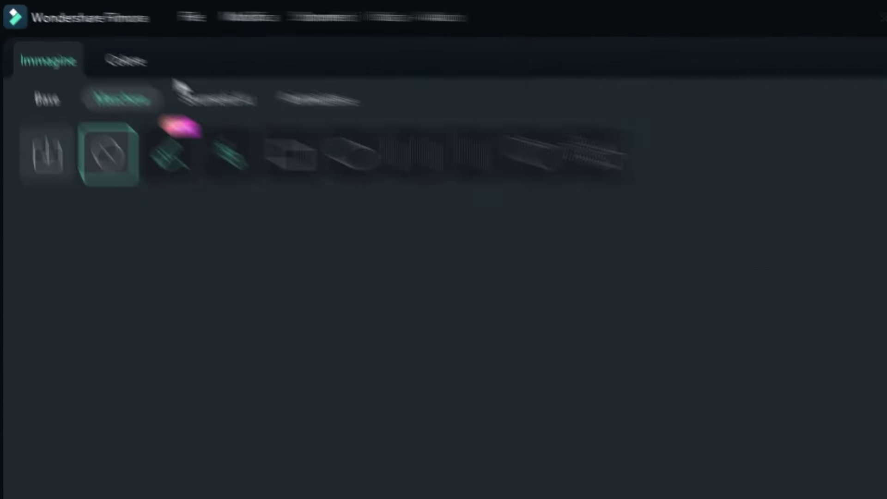
- Try lower Affilare values in the image's colour adjustments, and raise the value to its maximum
{"action": "left_click", "coordinate": [54, 29]}
{"action": "scroll", "coordinate": [148, 162], "scroll_direction": "down", "scroll_amount": 10}
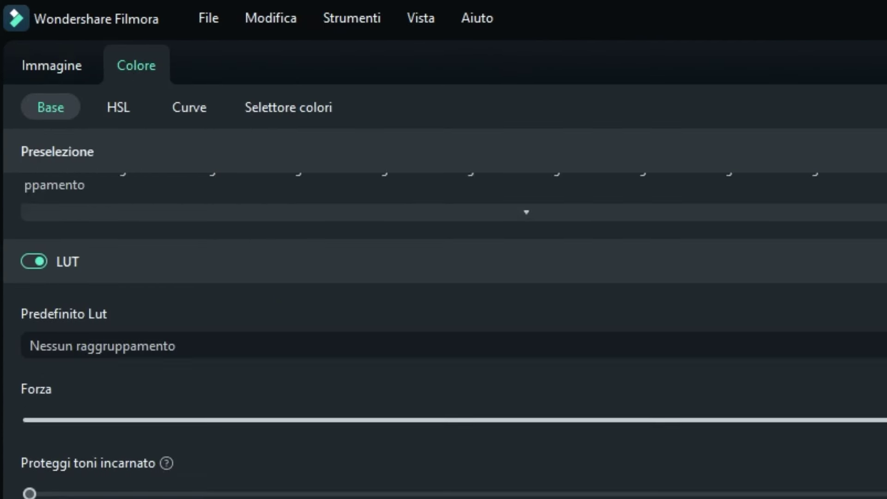
{"action": "scroll", "coordinate": [294, 484], "scroll_direction": "down", "scroll_amount": 10}
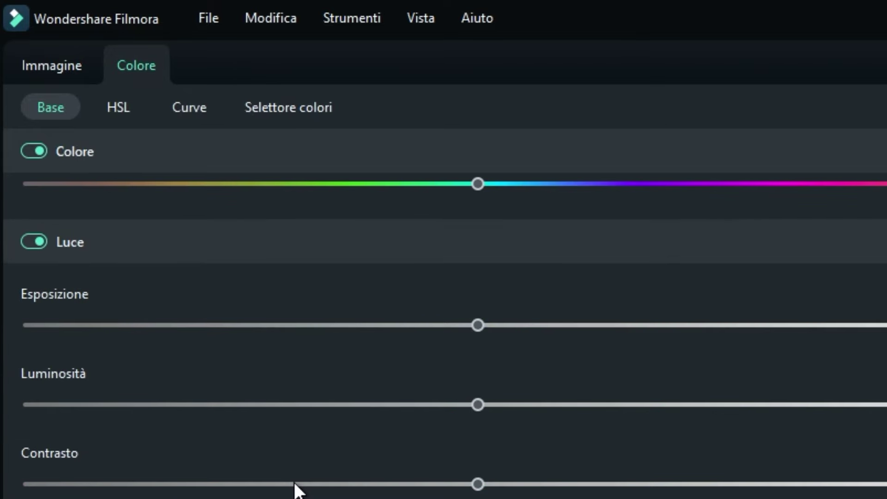
{"action": "scroll", "coordinate": [295, 488], "scroll_direction": "down", "scroll_amount": 6}
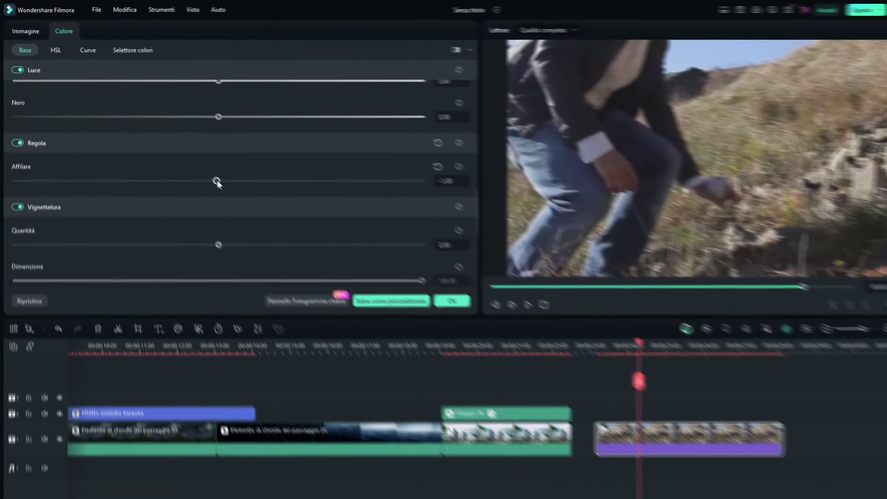
{"action": "left_click_drag", "start_coordinate": [279, 231], "coordinate": [276, 233]}
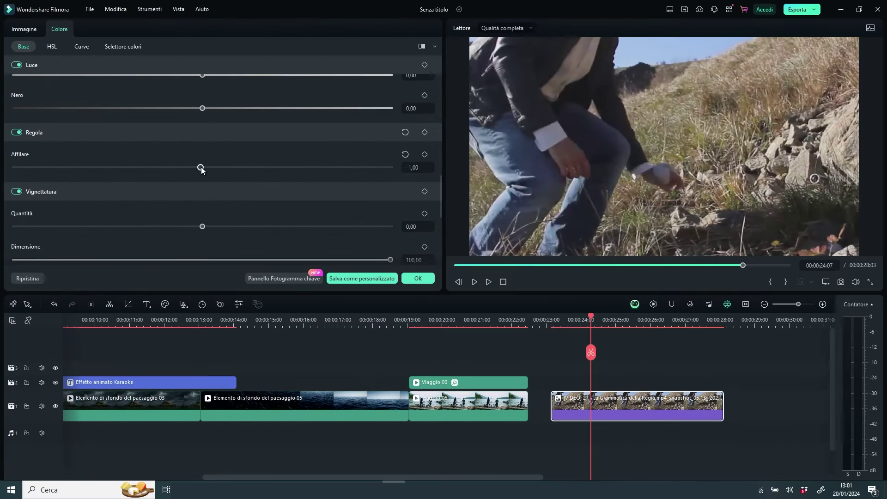
{"action": "left_click_drag", "start_coordinate": [201, 170], "coordinate": [70, 180]}
{"action": "left_click_drag", "start_coordinate": [134, 174], "coordinate": [202, 172]}
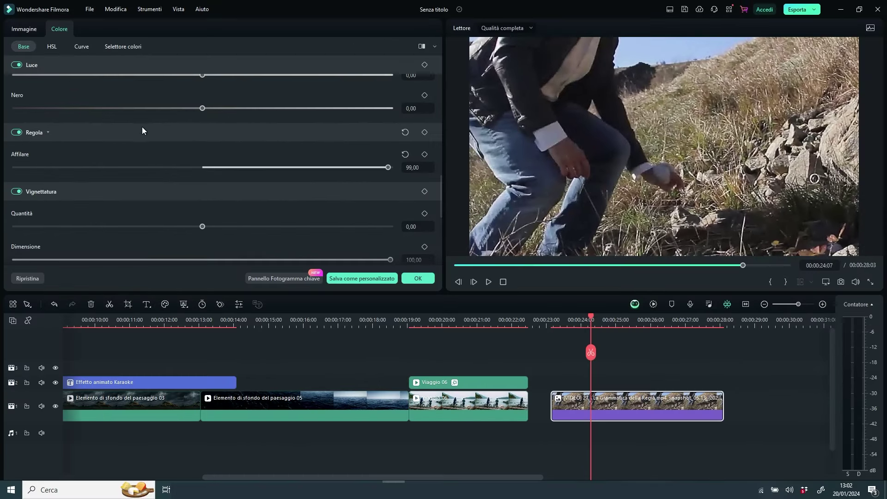
{"action": "left_click_drag", "start_coordinate": [389, 168], "coordinate": [392, 168]}
- Compare the image with the Regola adjustment off and on, and set its Contrasto to 35
{"action": "left_click", "coordinate": [17, 132]}
{"action": "left_click", "coordinate": [17, 132]}
{"action": "left_click_drag", "start_coordinate": [442, 192], "coordinate": [442, 146]}
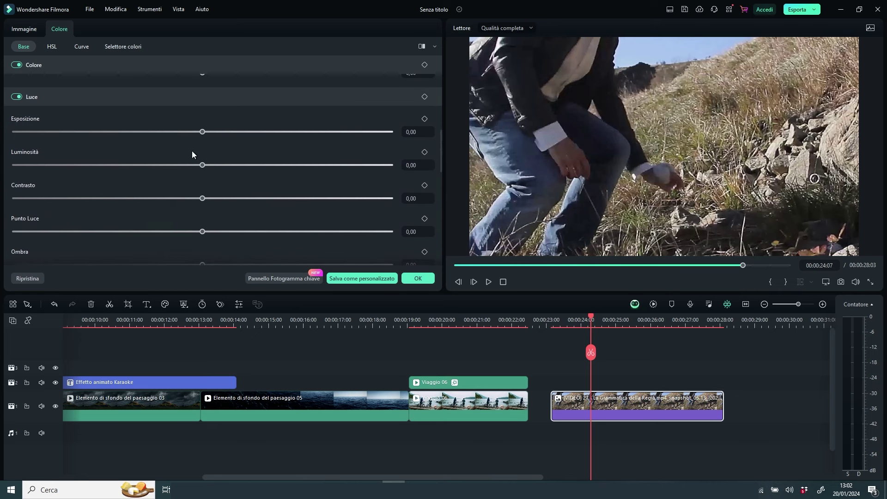
{"action": "left_click_drag", "start_coordinate": [203, 198], "coordinate": [269, 205]}
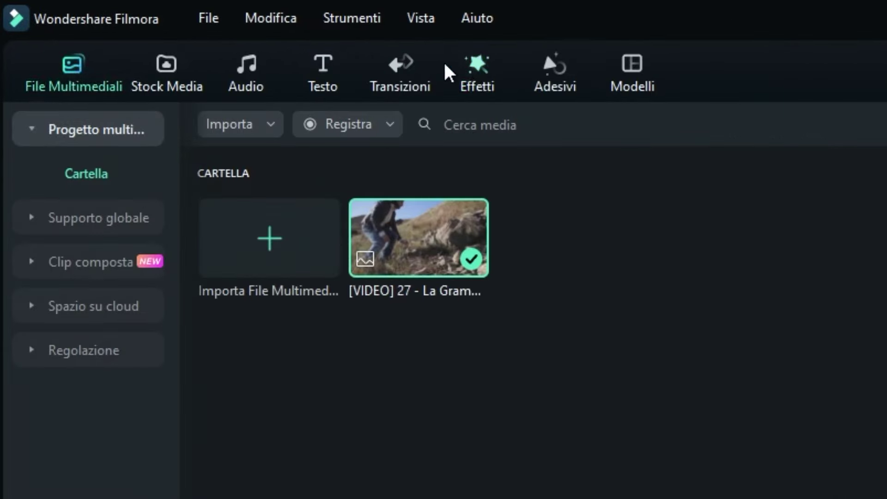
- Search the effects library for "sharpen" and apply the Luma nitido effect to the image
{"action": "left_click", "coordinate": [200, 33]}
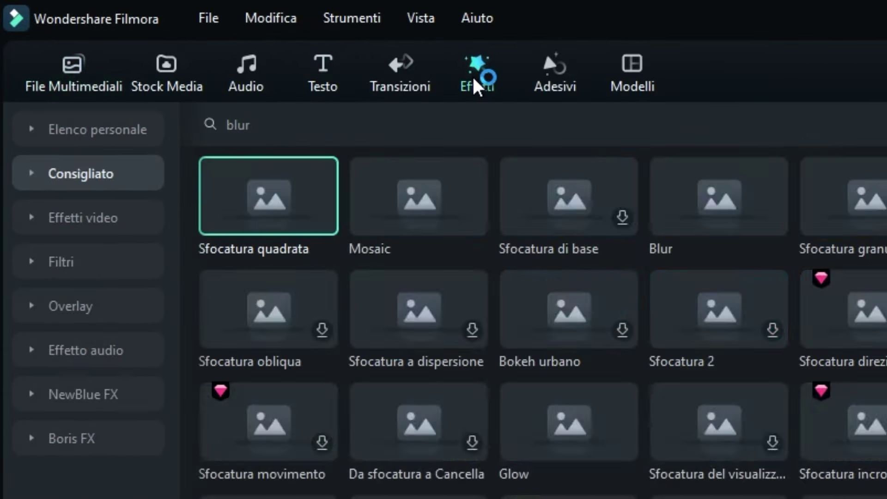
{"action": "left_click", "coordinate": [395, 127]}
{"action": "key", "text": "ctrl+a"}
{"action": "type", "text": "sharpen"}
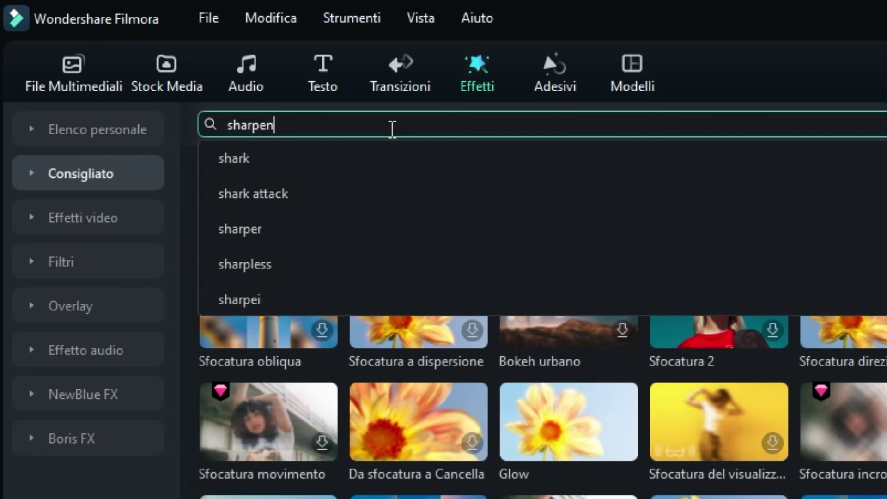
{"action": "key", "text": "Return"}
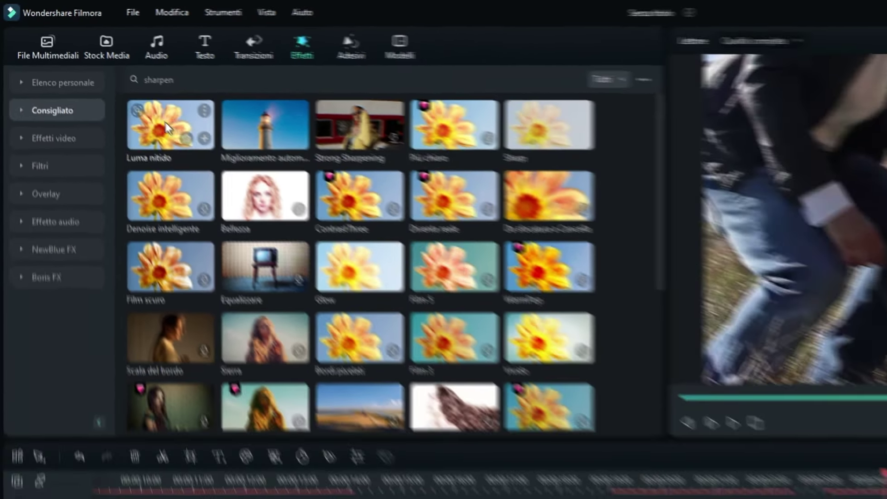
{"action": "left_click_drag", "start_coordinate": [213, 155], "coordinate": [585, 403]}
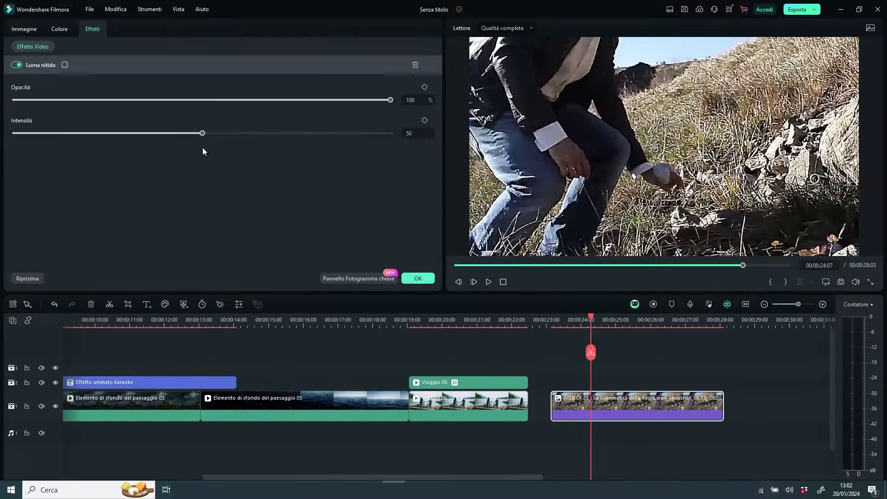
- Set the Luma nitido intensity to 19, turn that effect off, and review the image's colour settings
{"action": "left_click_drag", "start_coordinate": [202, 133], "coordinate": [146, 137]}
{"action": "left_click", "coordinate": [23, 29]}
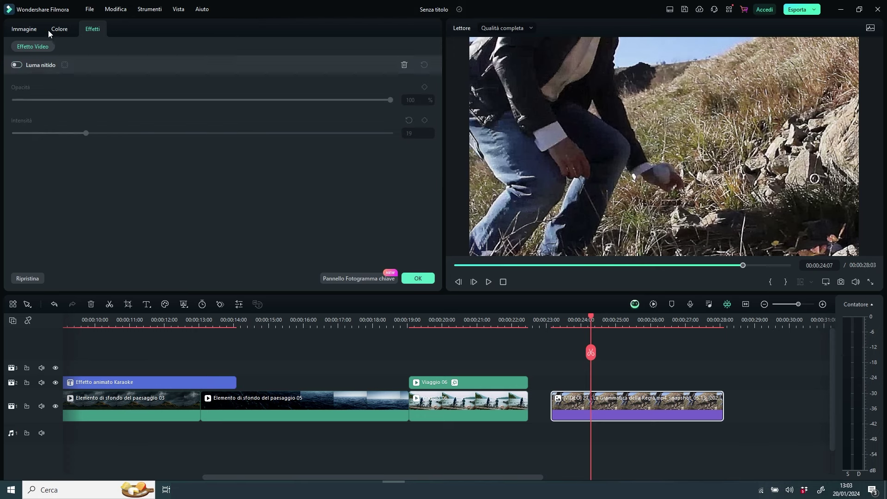
{"action": "left_click", "coordinate": [60, 29]}
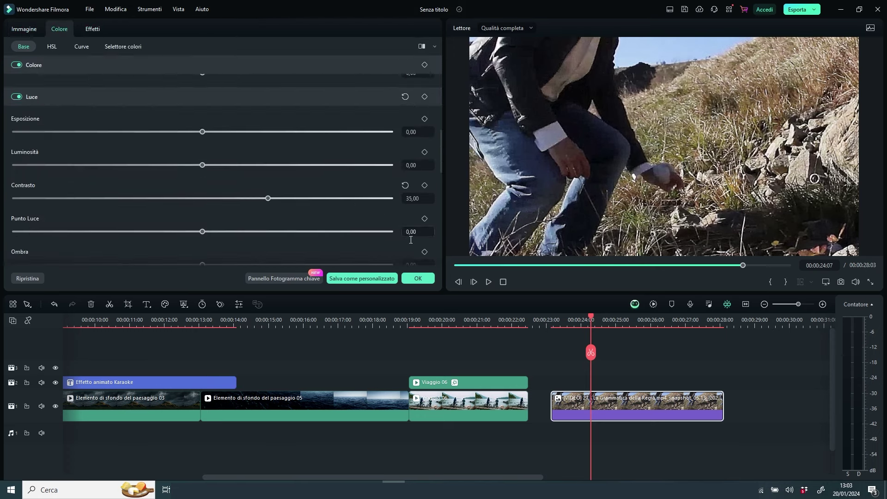
{"action": "left_click", "coordinate": [418, 278]}
- Apply retro effect 13 to the image with vertIntensity 0,10, horzIntensity 0,06, Opacità 100 % and Forza 5,17
{"action": "left_click_drag", "start_coordinate": [216, 101], "coordinate": [621, 400]}
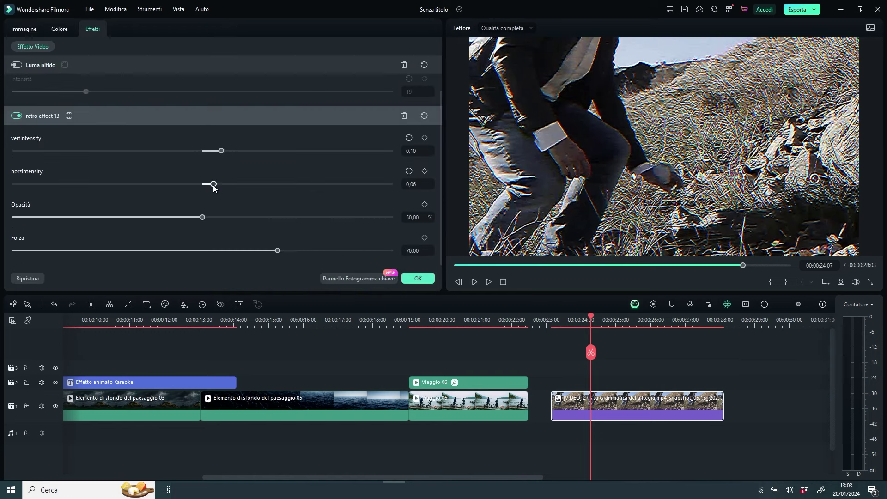
{"action": "left_click_drag", "start_coordinate": [273, 255], "coordinate": [241, 256]}
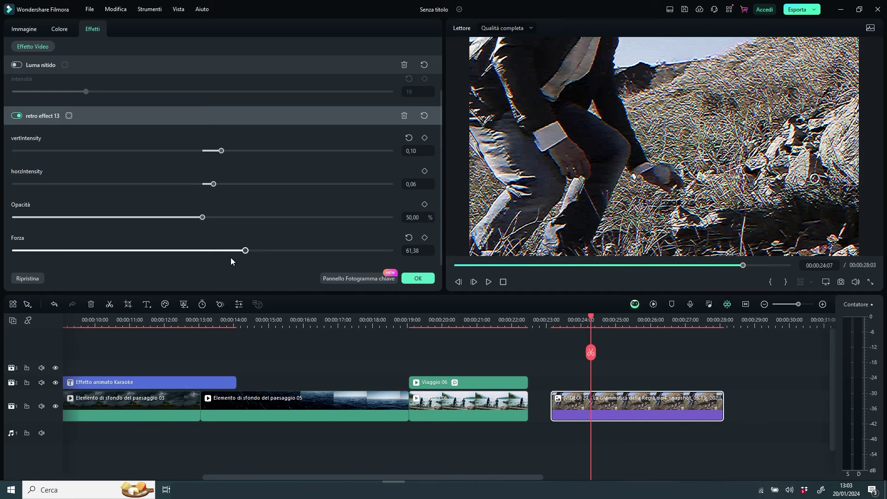
{"action": "left_click_drag", "start_coordinate": [167, 261], "coordinate": [32, 267]}
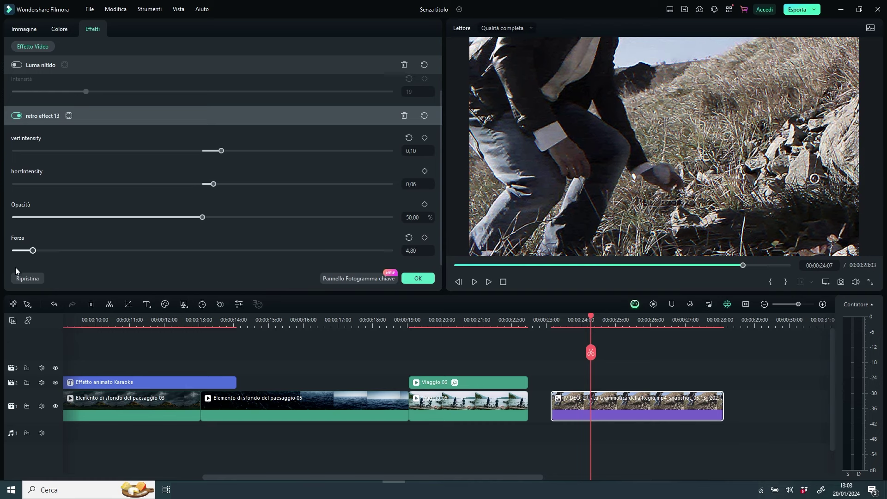
{"action": "scroll", "coordinate": [92, 192], "scroll_direction": "up", "scroll_amount": 2}
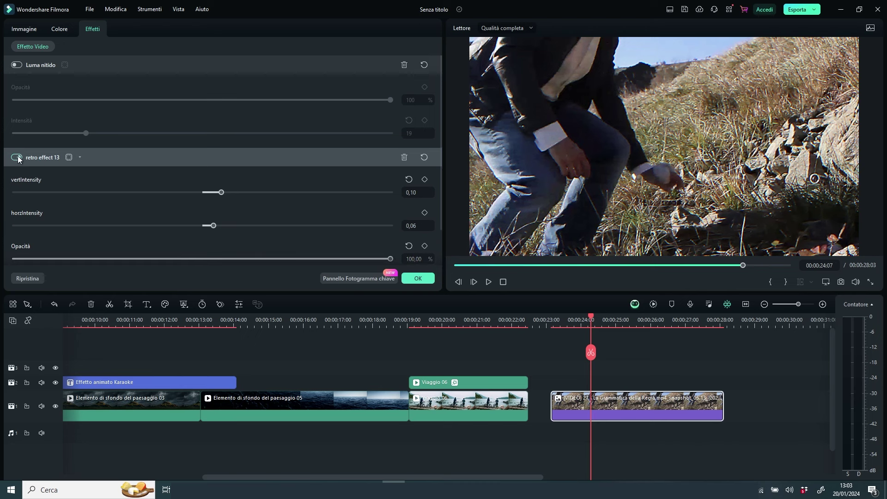
{"action": "scroll", "coordinate": [18, 162], "scroll_direction": "down", "scroll_amount": 2}
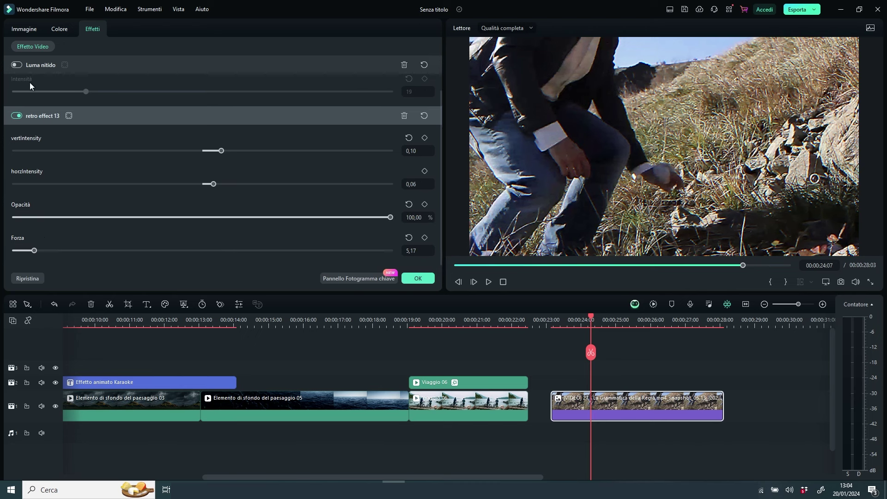